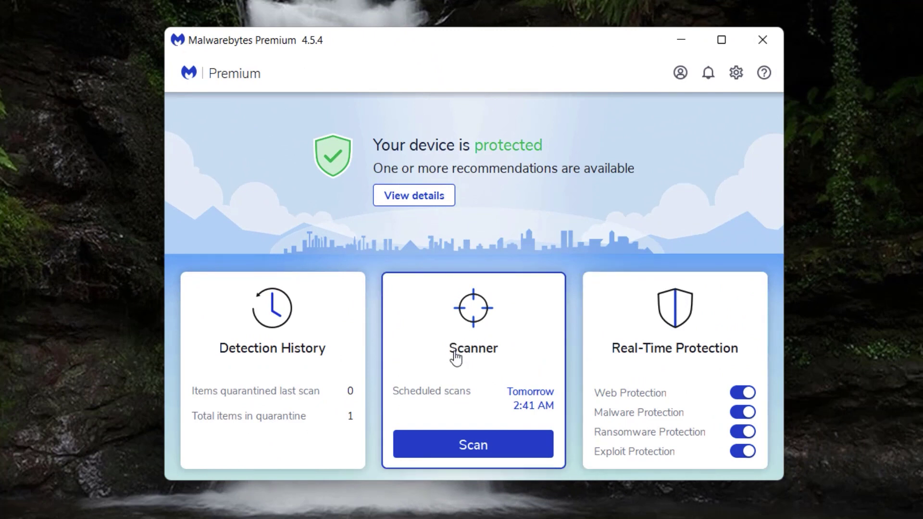
# - Look over the scanner's advanced scan types and the custom scan configuration options without running a scan
pyautogui.click(464, 342)
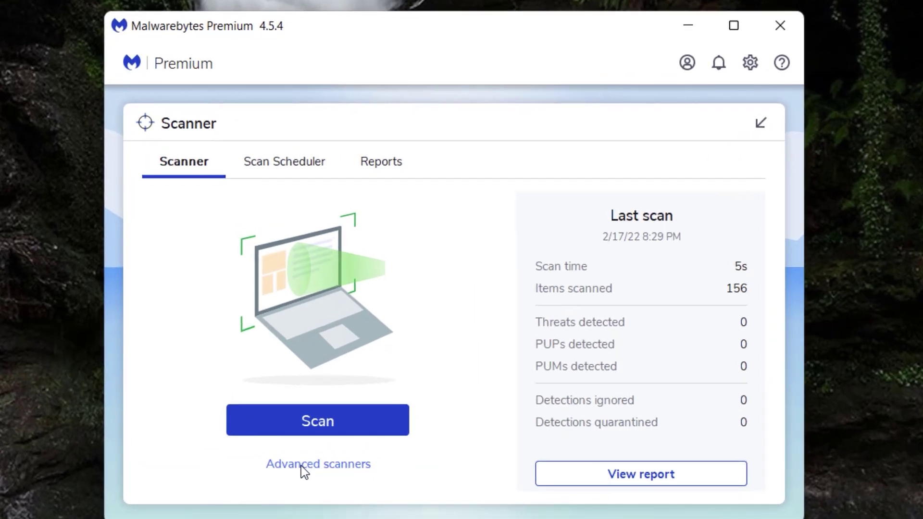
pyautogui.click(301, 465)
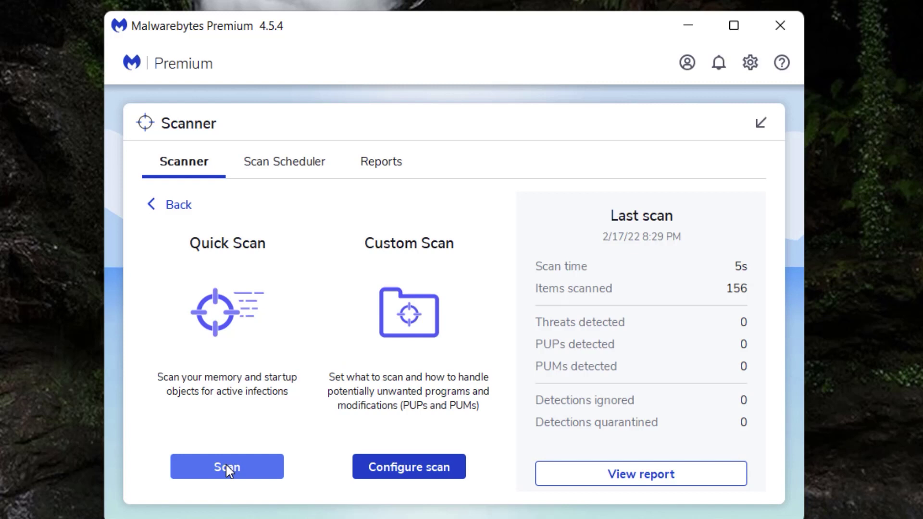
pyautogui.click(417, 478)
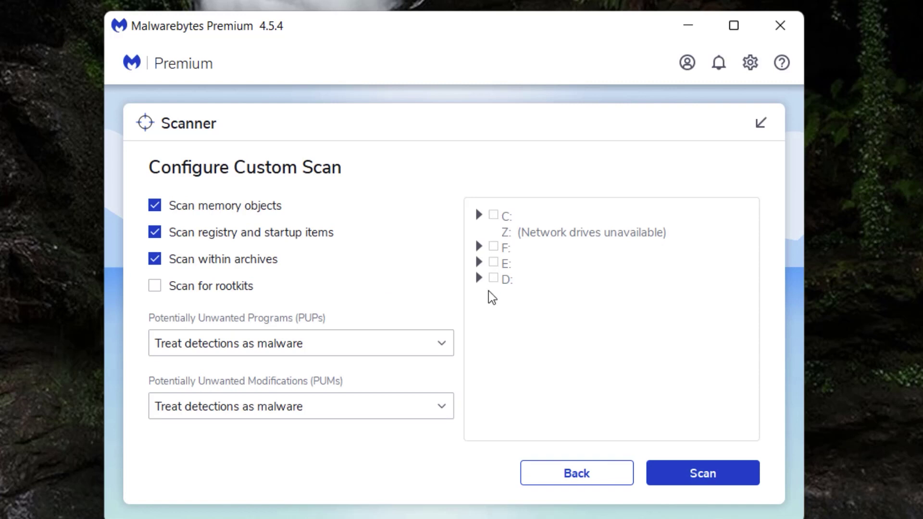
pyautogui.click(553, 472)
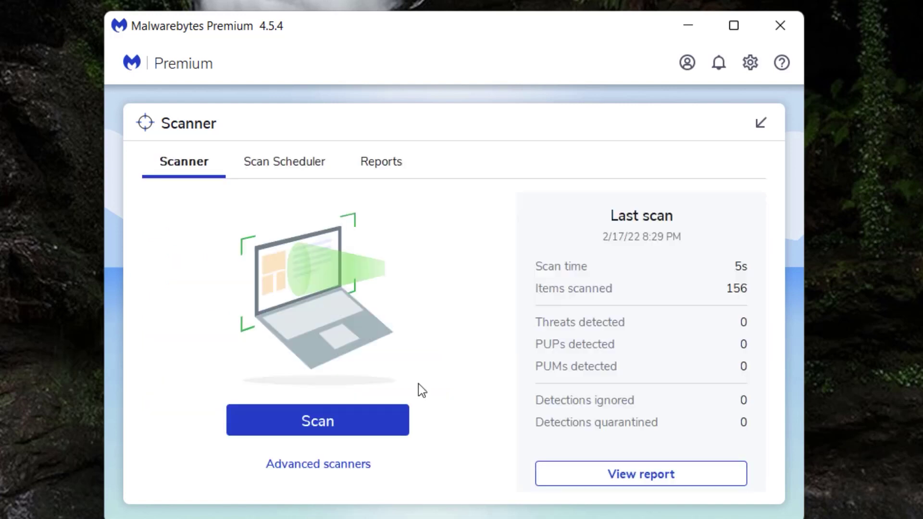
# - Review the scheduled scans and the scan reports, and return to the main scanner page
pyautogui.click(295, 168)
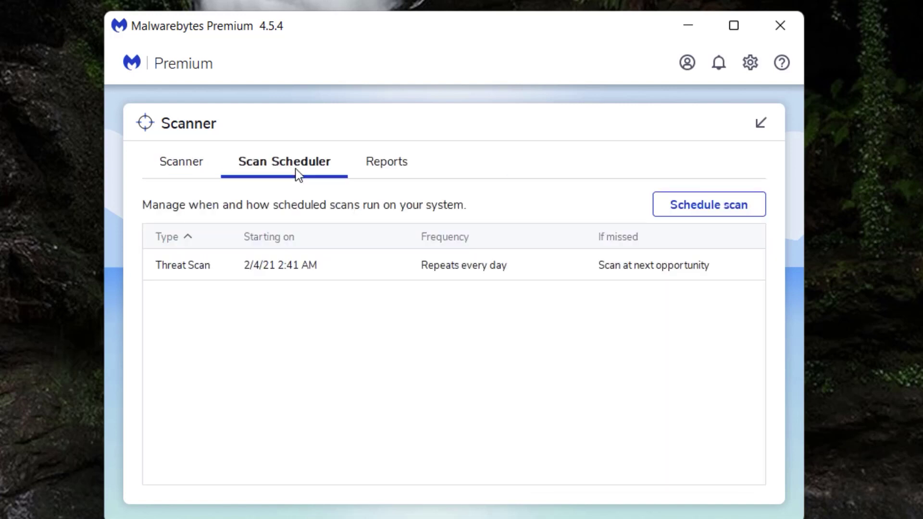
pyautogui.moveTo(330, 271)
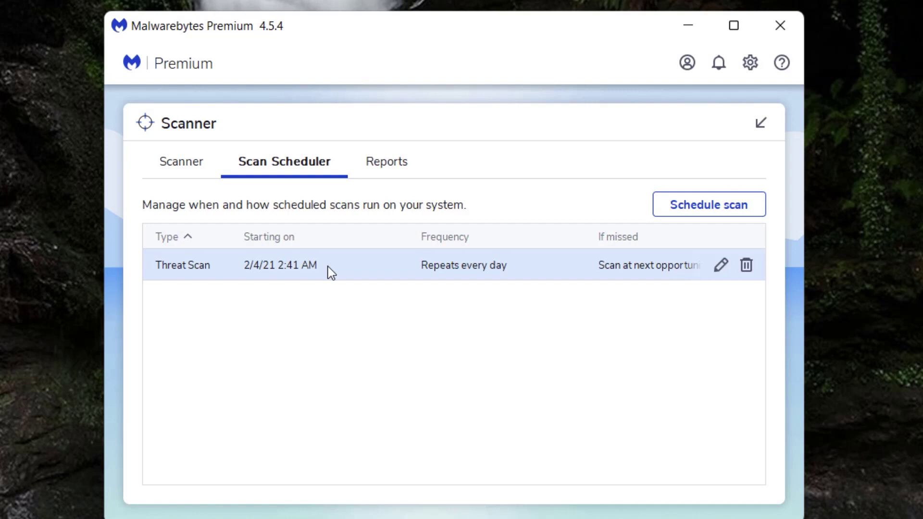
pyautogui.click(397, 161)
pyautogui.click(192, 170)
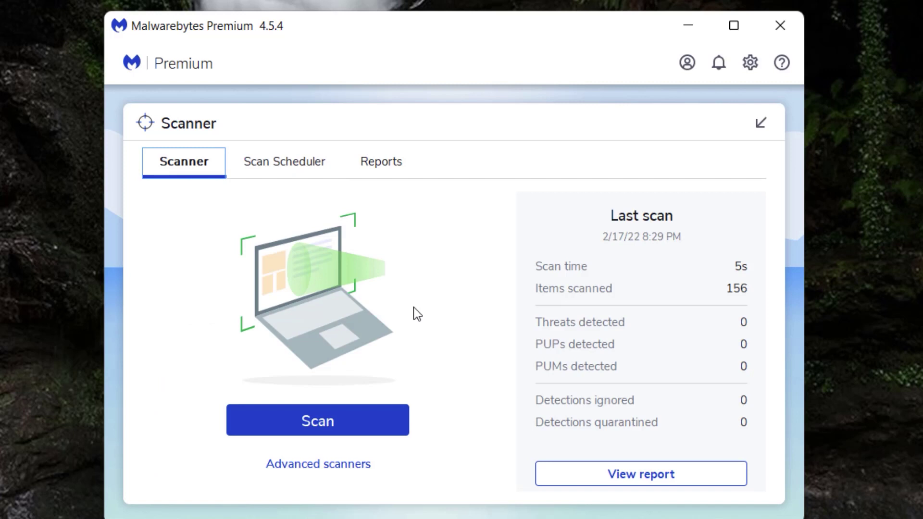
# - Start a threat scan of the computer, cancel it while it is running, and return to the dashboard
pyautogui.click(309, 428)
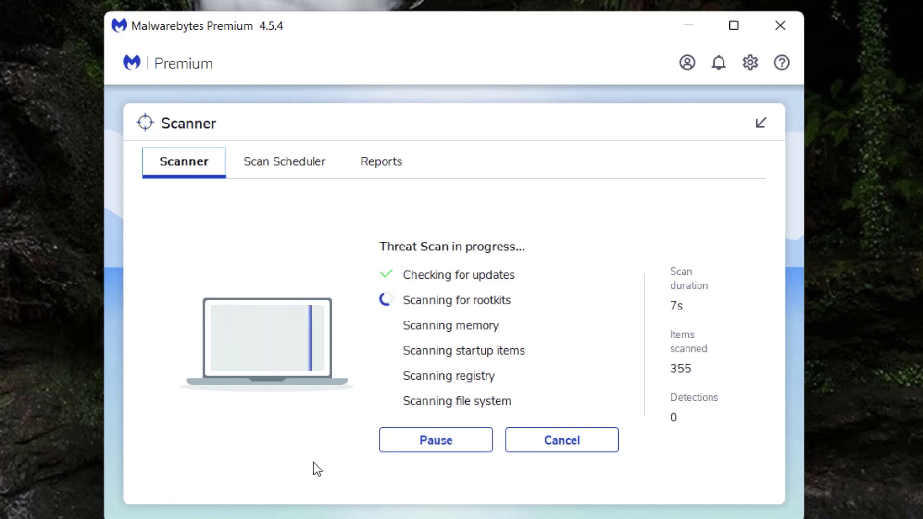
pyautogui.click(529, 445)
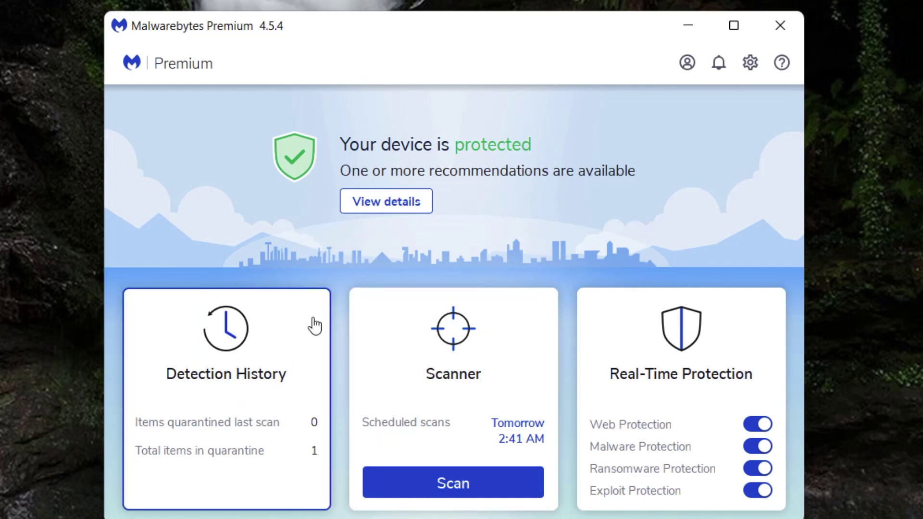
# - View the Security Advisor details and read through its recommendations for online privacy and general settings
pyautogui.click(373, 207)
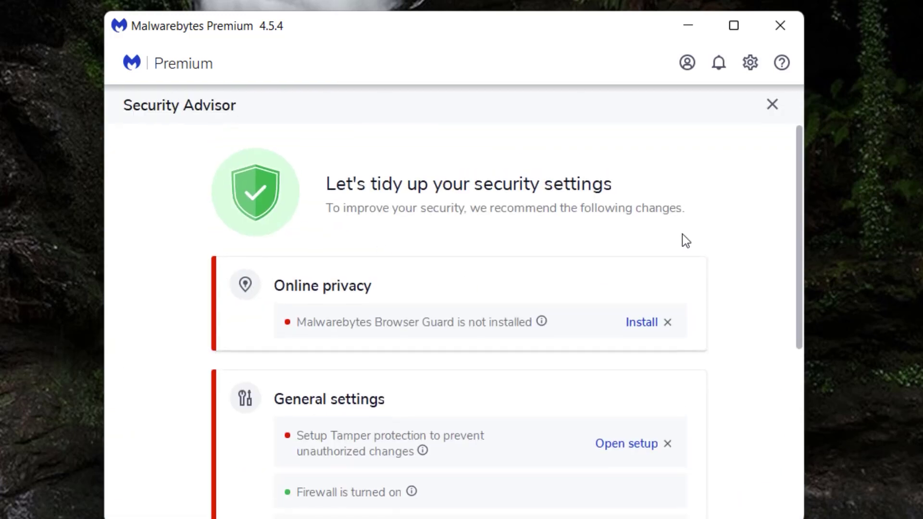
pyautogui.scroll(-1, 798, 173)
pyautogui.scroll(1, 797, 168)
pyautogui.scroll(-4, 795, 186)
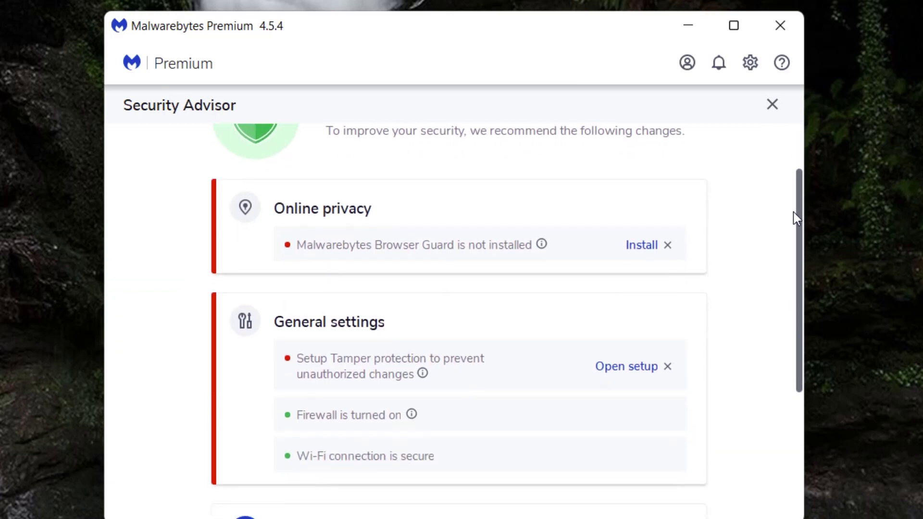
pyautogui.scroll(-3, 793, 216)
pyautogui.scroll(-1, 794, 243)
pyautogui.scroll(-5, 795, 274)
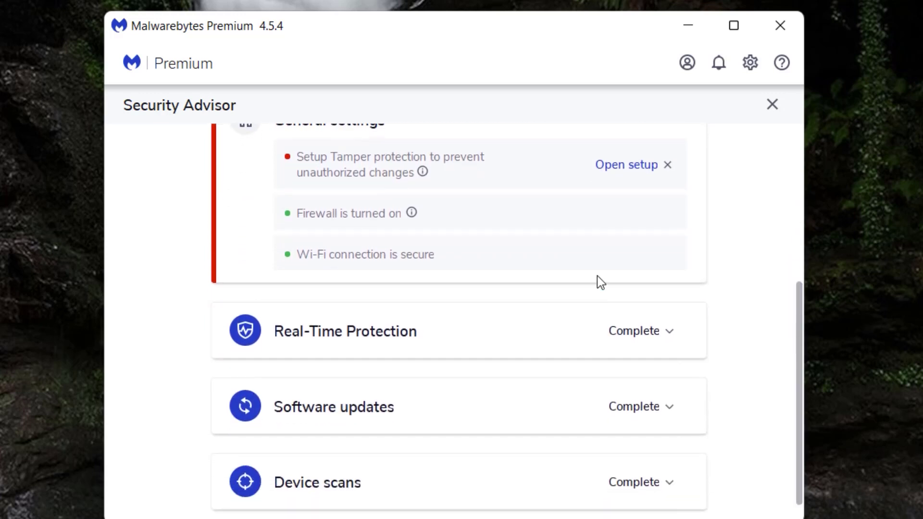
pyautogui.scroll(10, 486, 268)
pyautogui.scroll(-12, 529, 378)
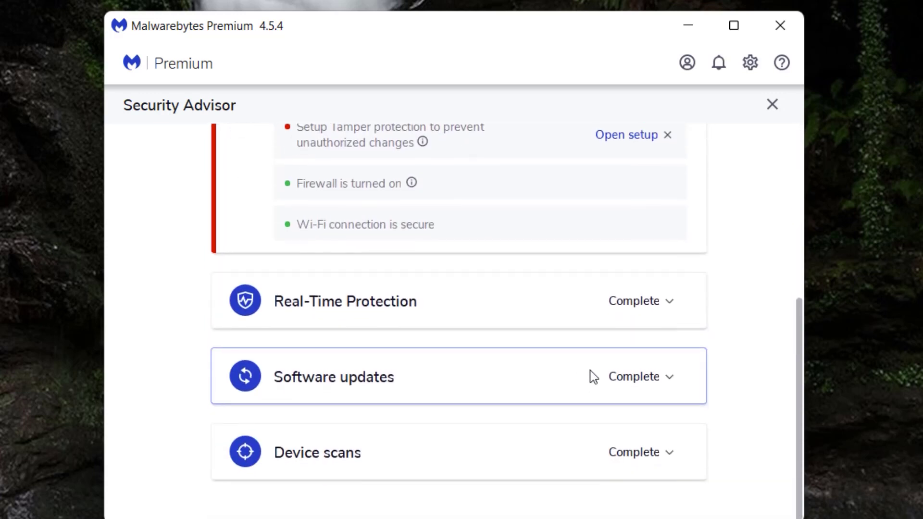
# - Expand the Real-Time Protection, Software updates and Device scans sections to check their items, and close the Security Advisor
pyautogui.click(670, 303)
pyautogui.moveTo(365, 339)
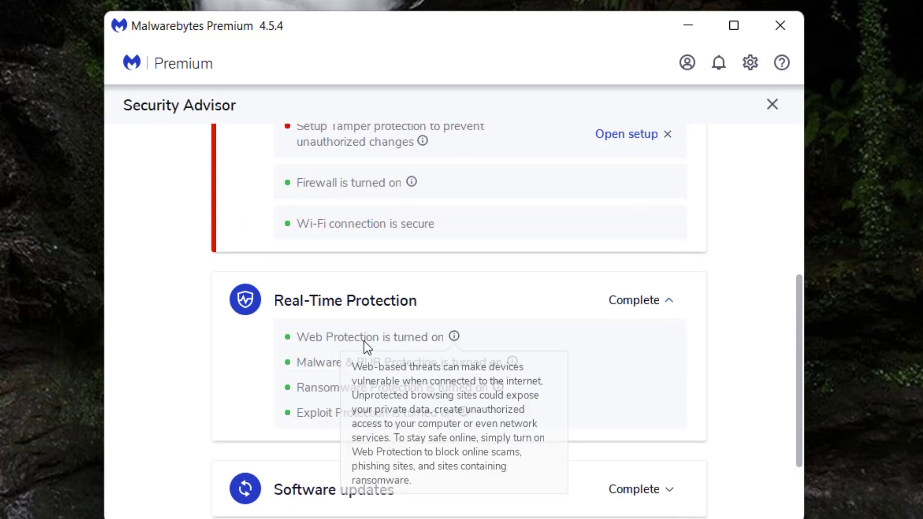
pyautogui.scroll(-3, 385, 378)
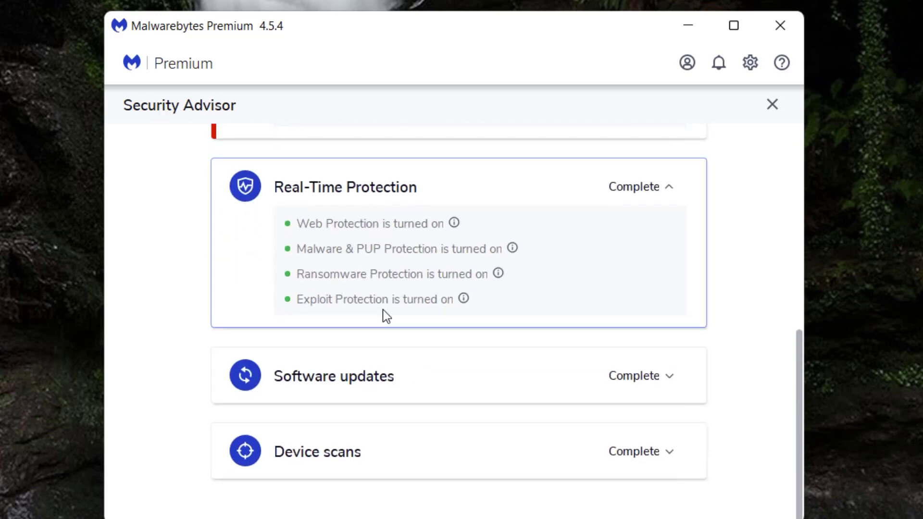
pyautogui.click(518, 380)
pyautogui.scroll(-3, 640, 355)
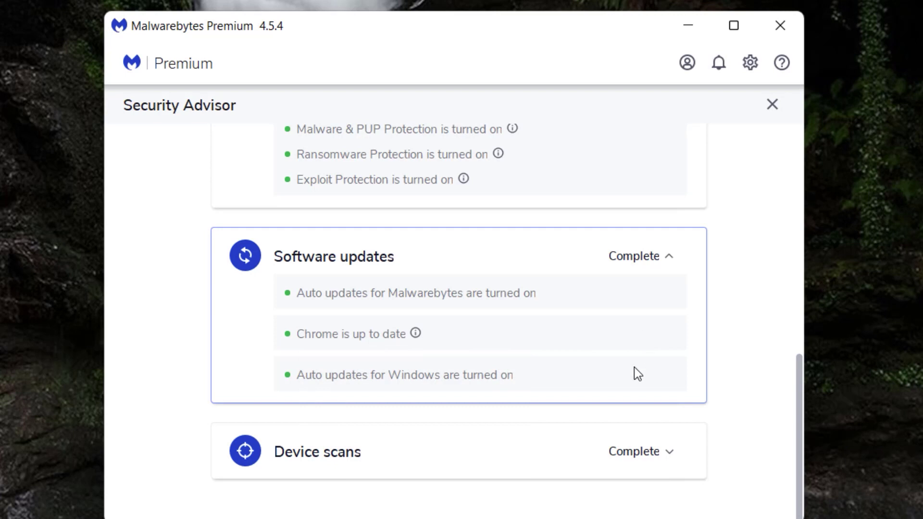
pyautogui.click(564, 451)
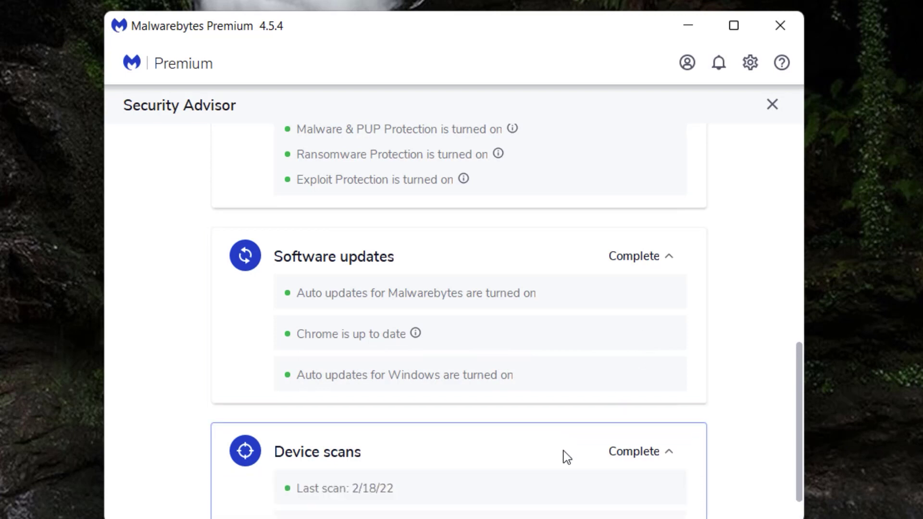
pyautogui.click(773, 105)
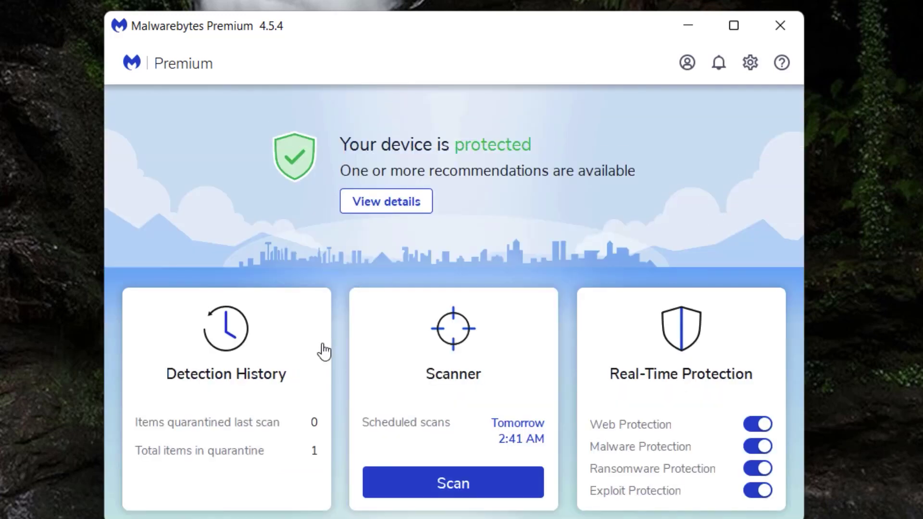
# - Inspect the Detection History, selecting all quarantined items and checking the Allow List with its option for adding exclusions
pyautogui.click(247, 394)
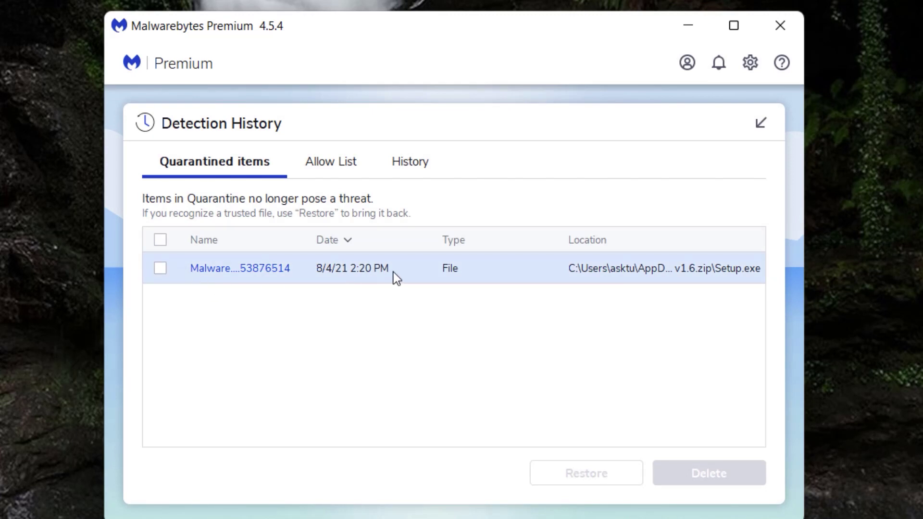
pyautogui.click(160, 240)
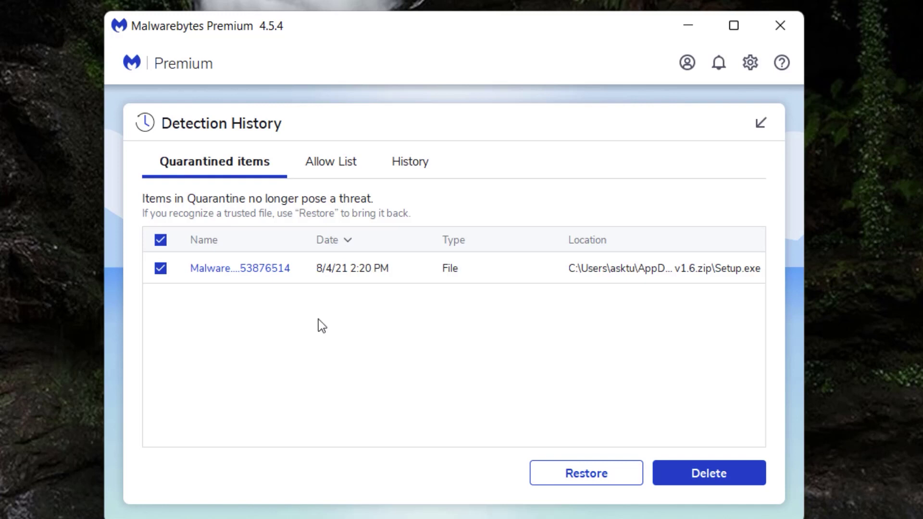
pyautogui.click(331, 163)
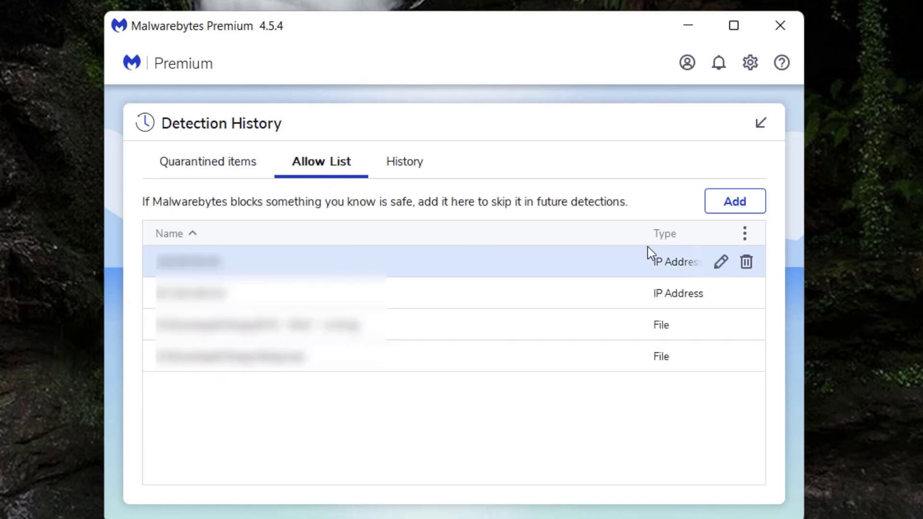
pyautogui.click(735, 202)
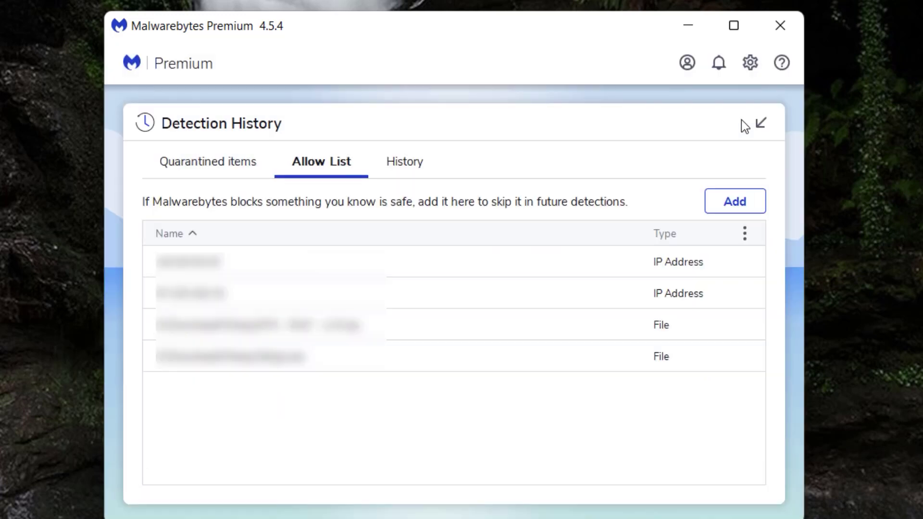
pyautogui.click(744, 117)
pyautogui.click(760, 124)
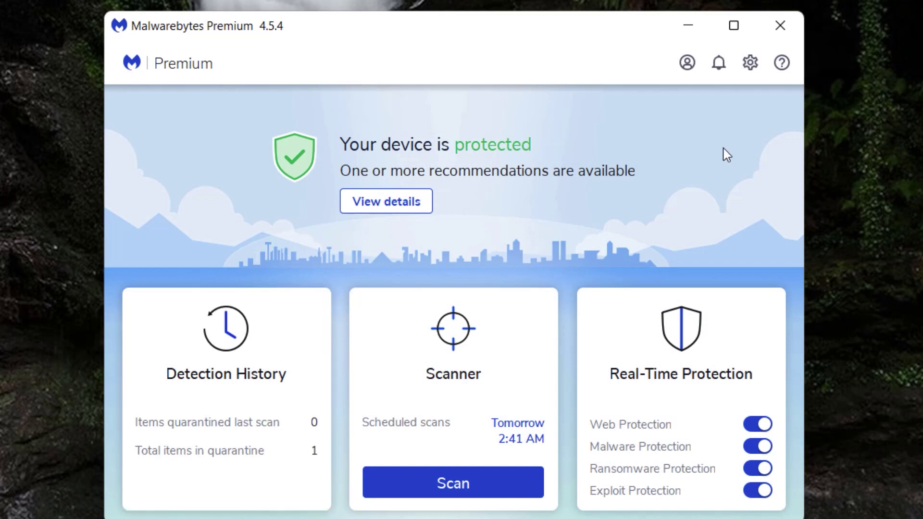
# - Open the application settings and review the general options, including the available interface languages
pyautogui.click(750, 68)
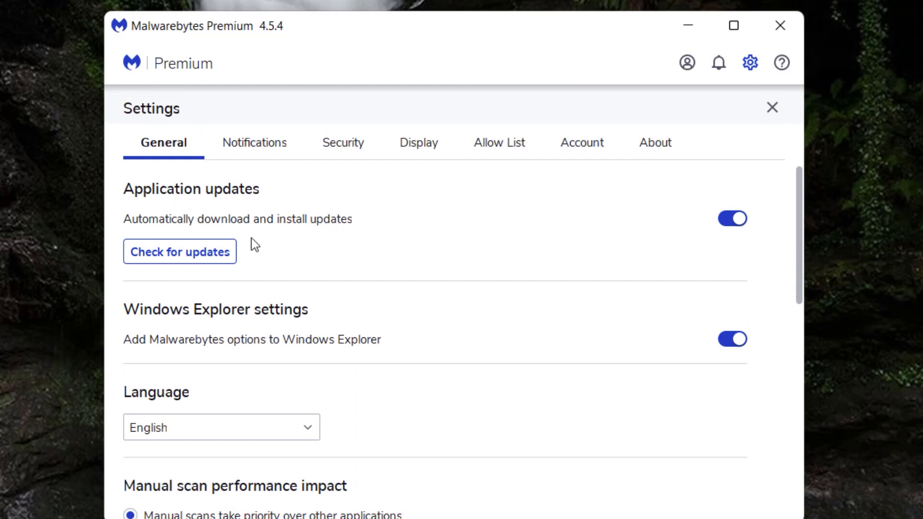
pyautogui.scroll(-3, 260, 284)
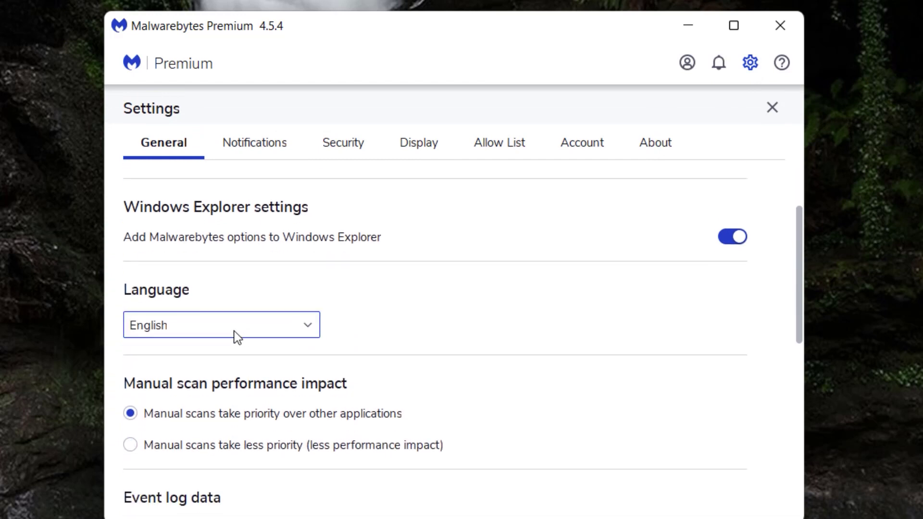
pyautogui.click(191, 326)
pyautogui.click(323, 279)
pyautogui.scroll(-10, 326, 277)
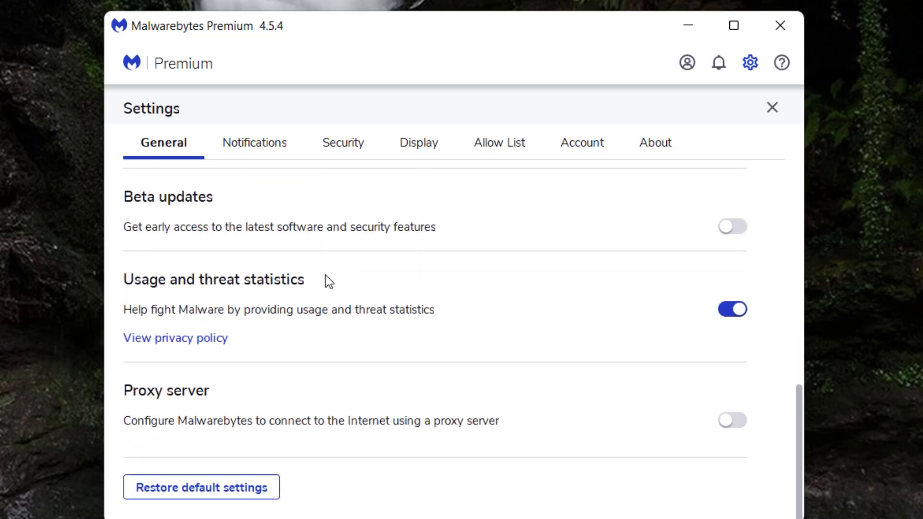
pyautogui.scroll(10, 329, 281)
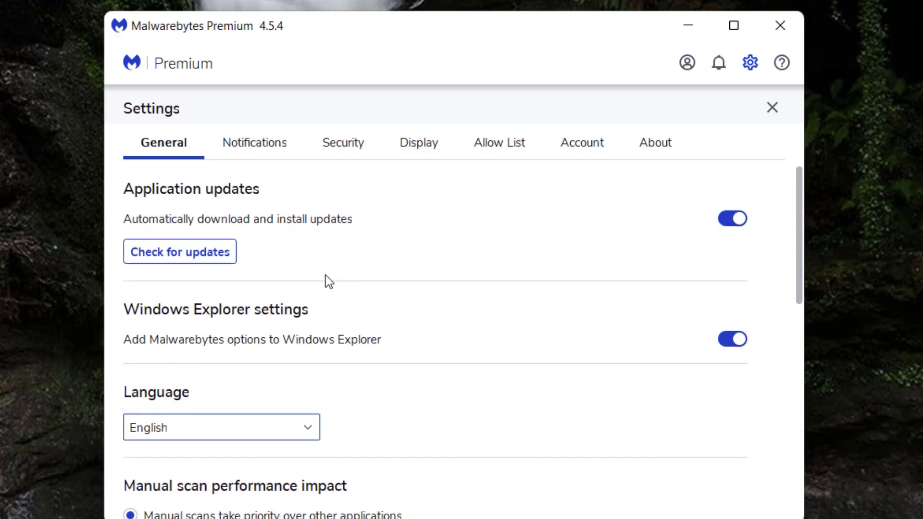
# - Review the notification settings and the security settings, including threat updates, automatic quarantine and scan options
pyautogui.click(246, 148)
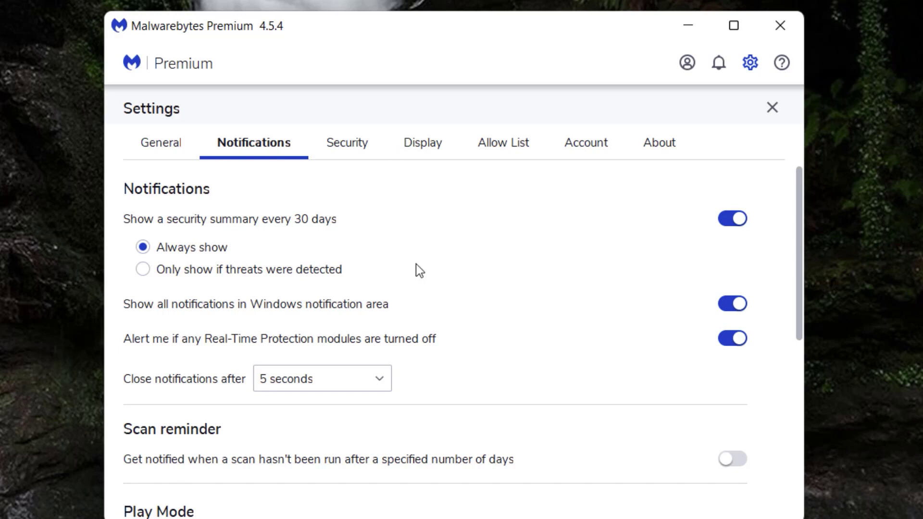
pyautogui.scroll(-7, 416, 264)
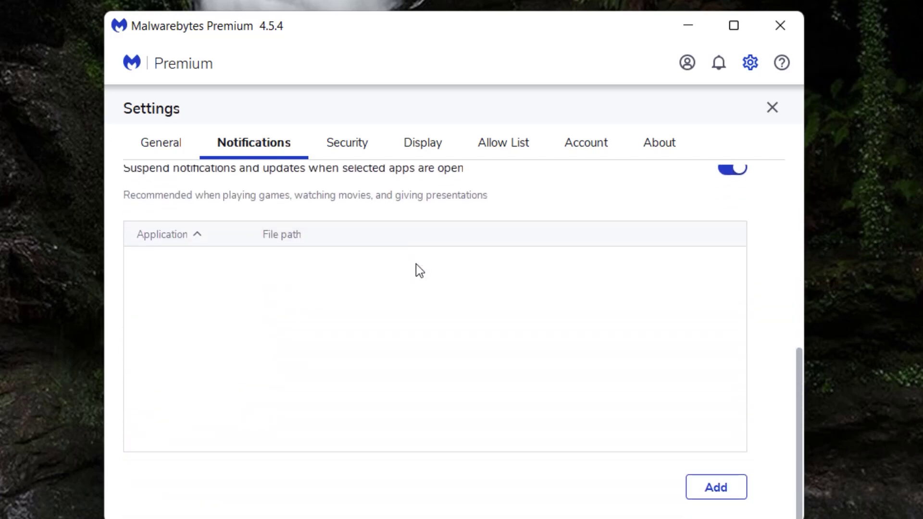
pyautogui.click(364, 154)
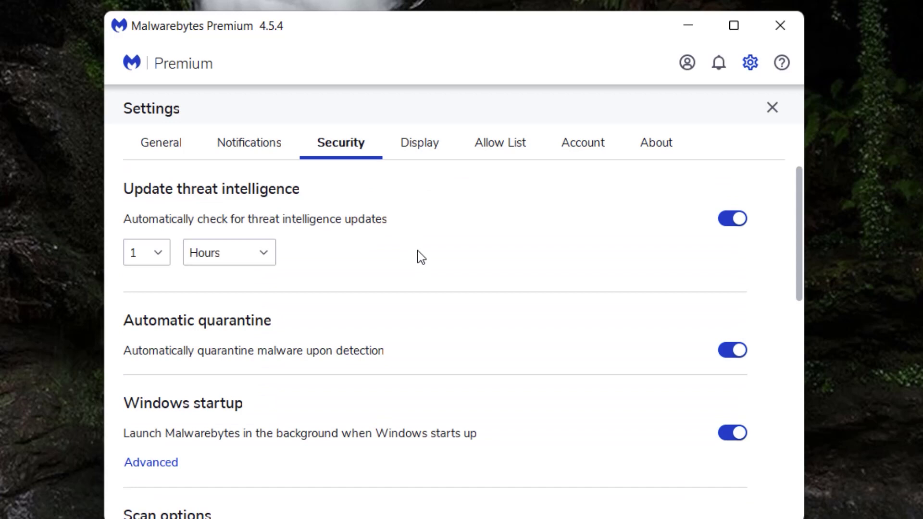
pyautogui.scroll(-2, 421, 258)
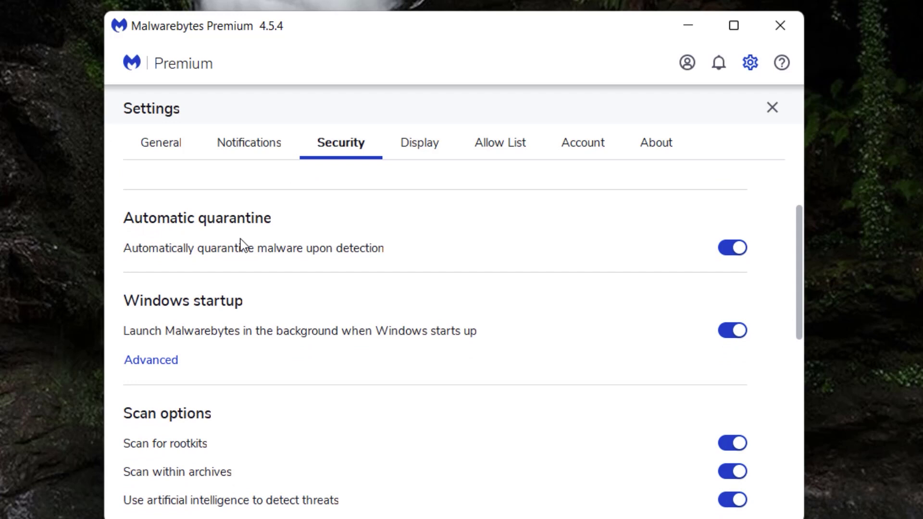
pyautogui.scroll(-8, 307, 297)
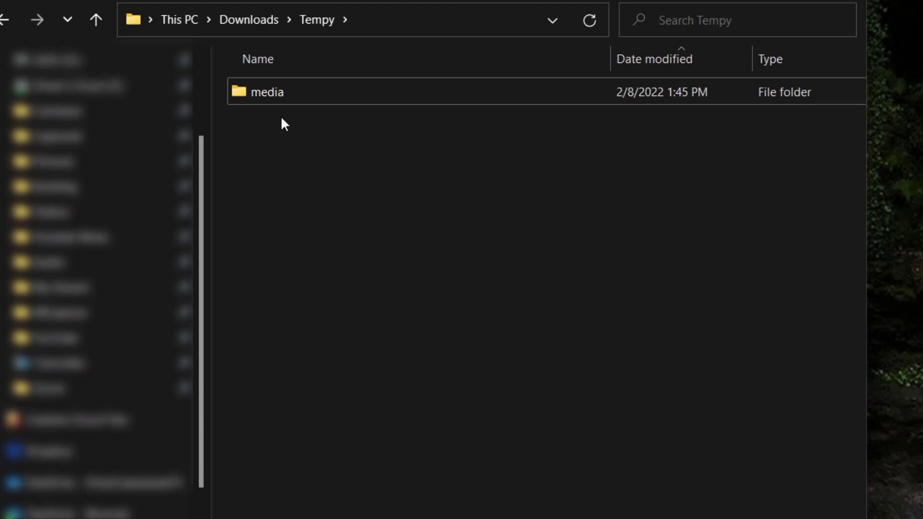
# - In File Explorer, scan the media folder inside Downloads > Tempy with Malwarebytes
pyautogui.rightClick(277, 92)
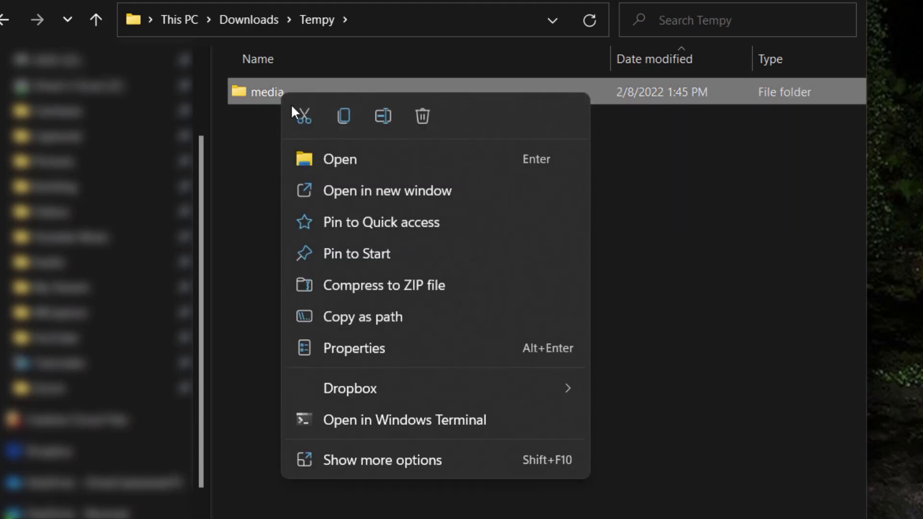
pyautogui.click(346, 460)
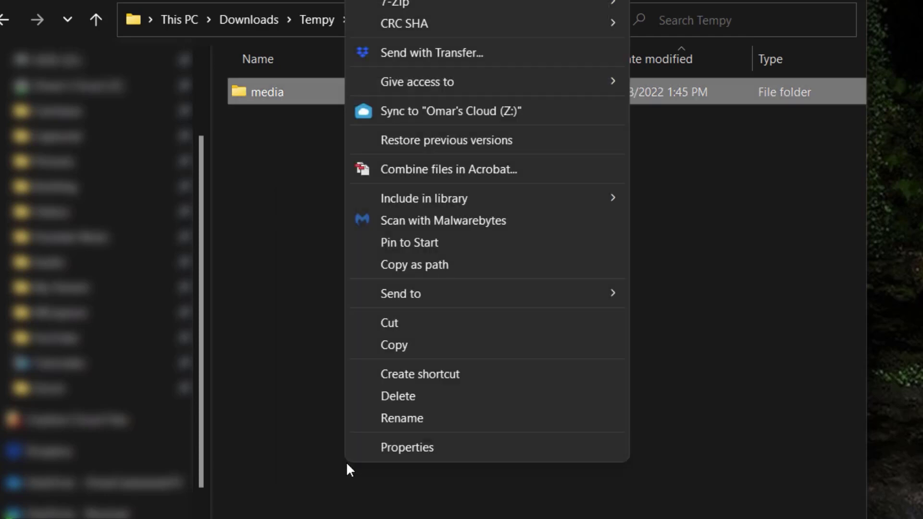
pyautogui.click(405, 219)
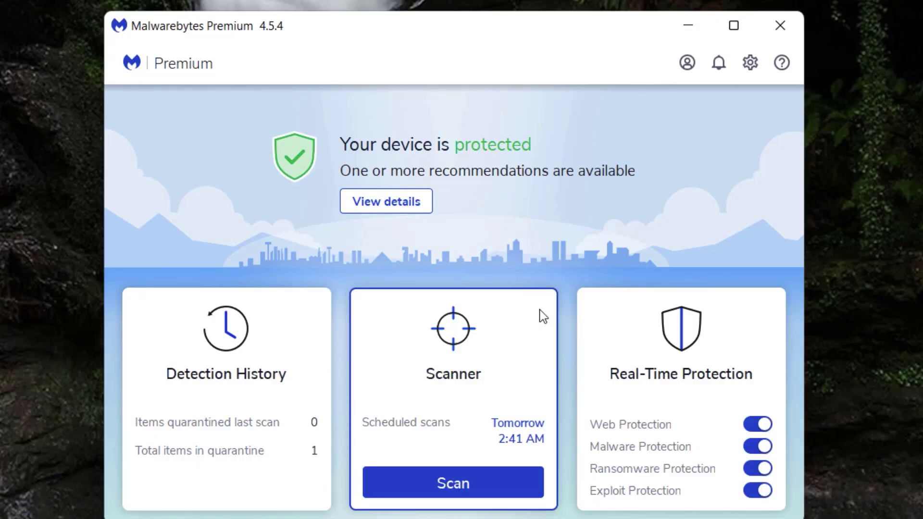
# - Return to the Malwarebytes settings, review the display options for theme and background, and close the settings
pyautogui.click(751, 63)
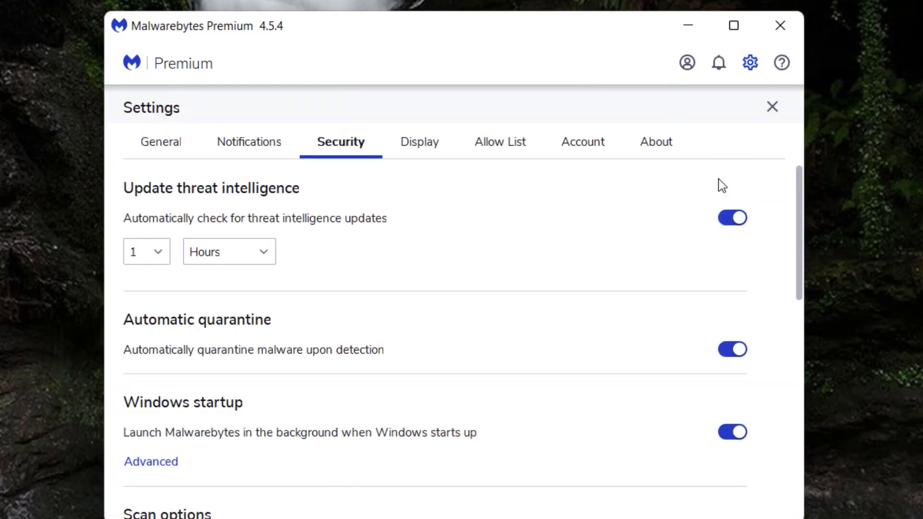
pyautogui.click(414, 147)
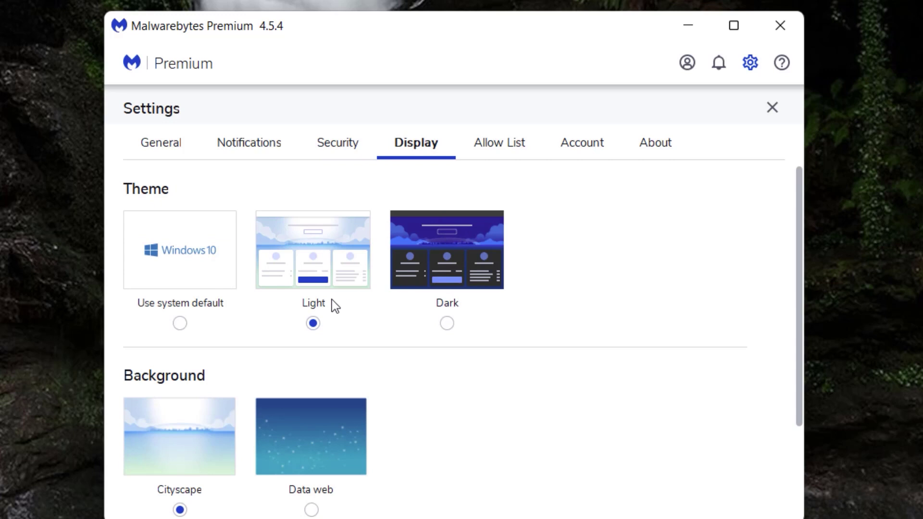
pyautogui.scroll(-2, 202, 438)
pyautogui.scroll(2, 210, 432)
pyautogui.scroll(-3, 231, 423)
pyautogui.scroll(3, 365, 351)
pyautogui.click(772, 109)
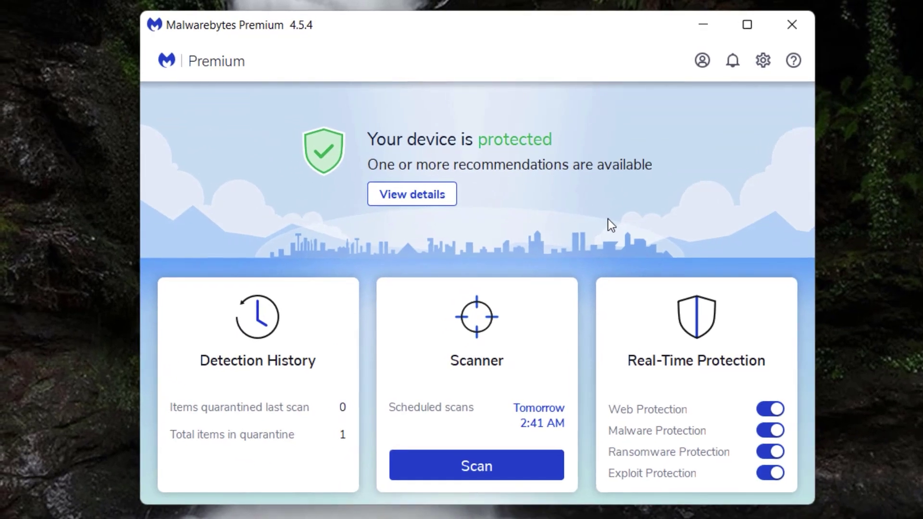